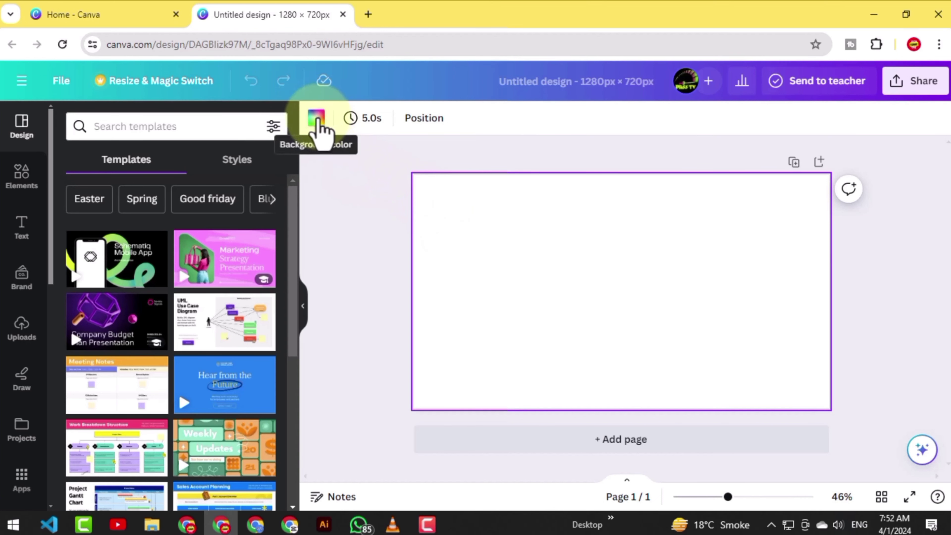
- Set the page background to a solid magenta pink, #F41F85
click(318, 120)
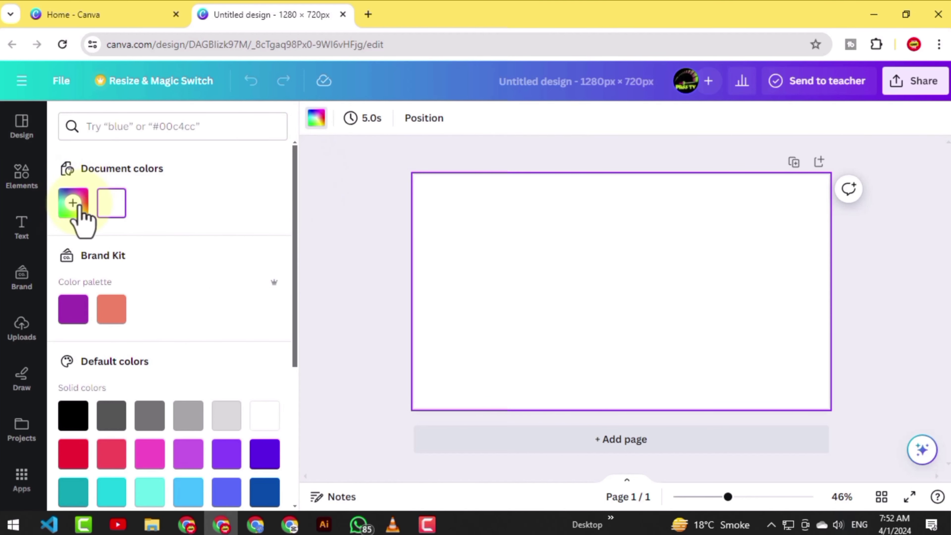
click(74, 205)
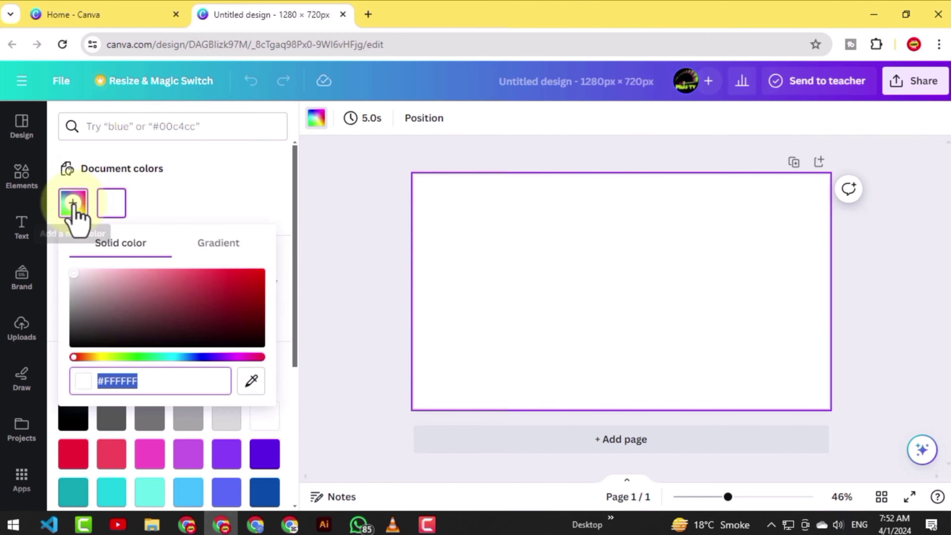
click(245, 357)
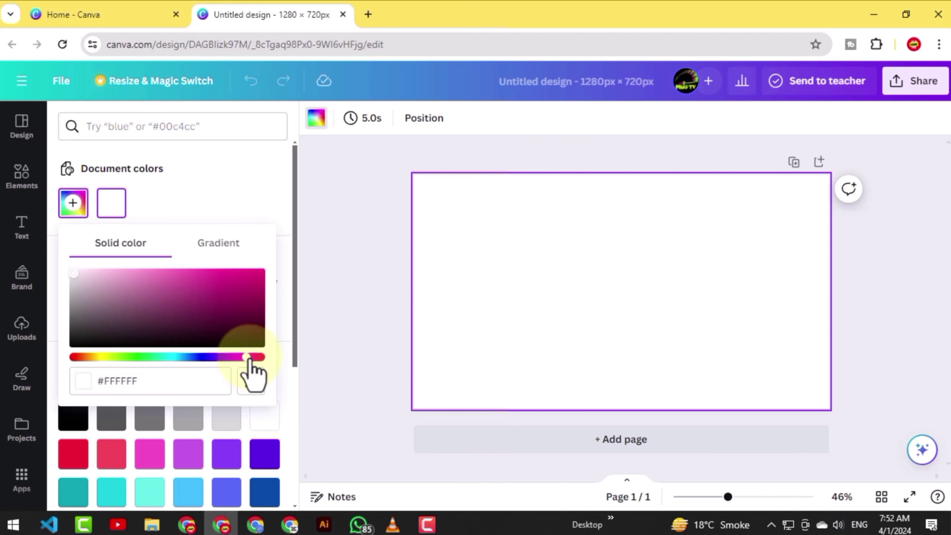
click(240, 273)
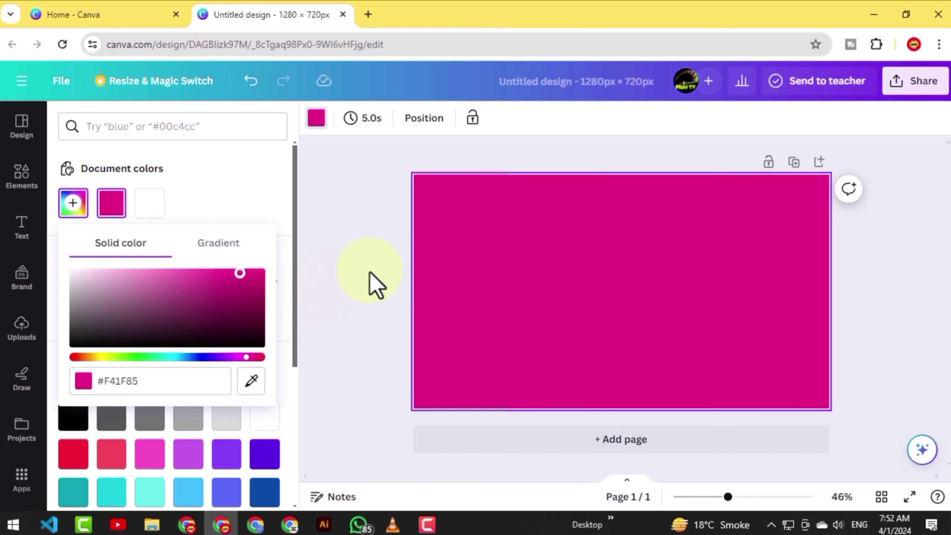
- Add a heading reading "HD" and enlarge it to a font size of about 407 across the middle of the page
click(22, 229)
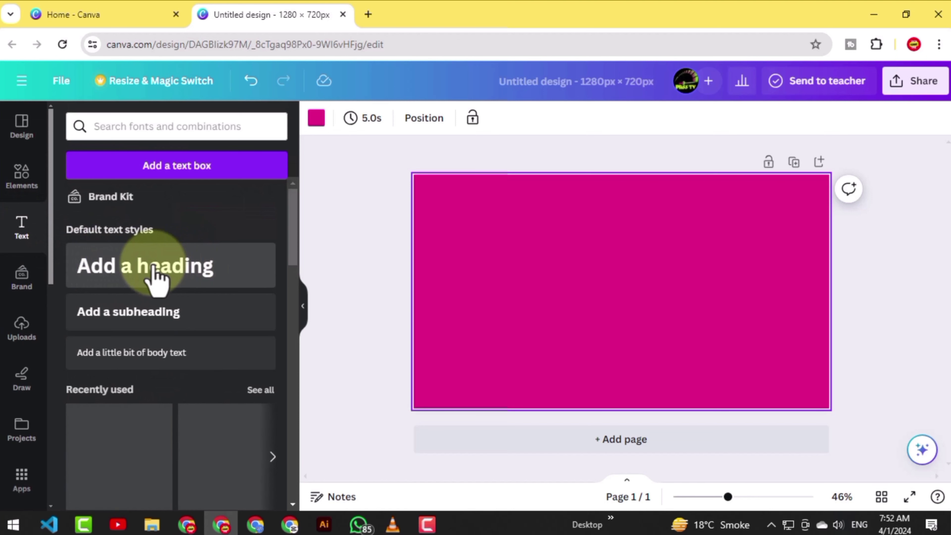
click(155, 277)
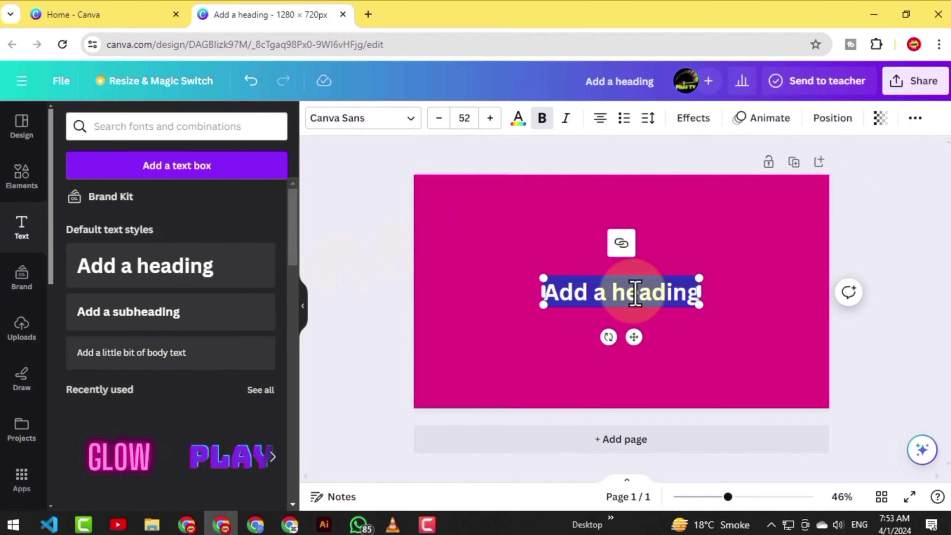
text(HD)
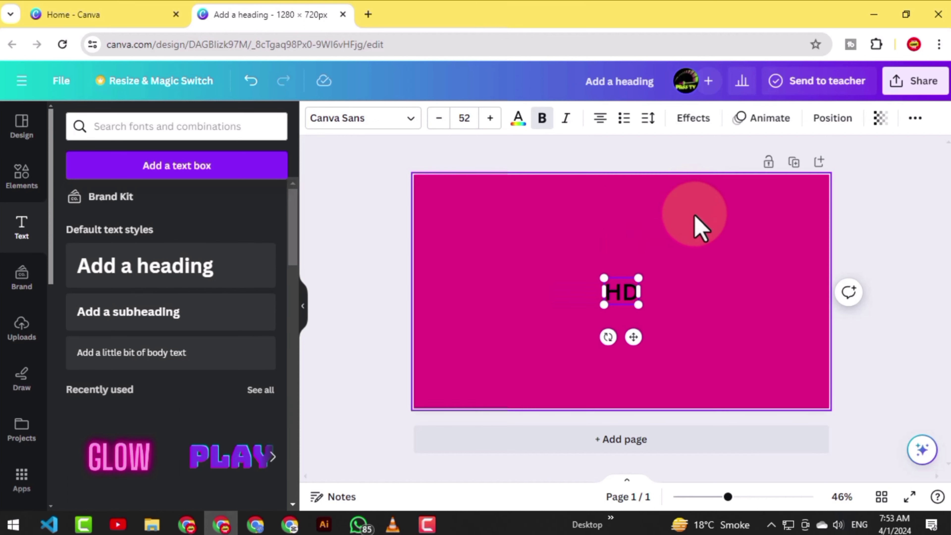
drag(641, 307, 752, 396)
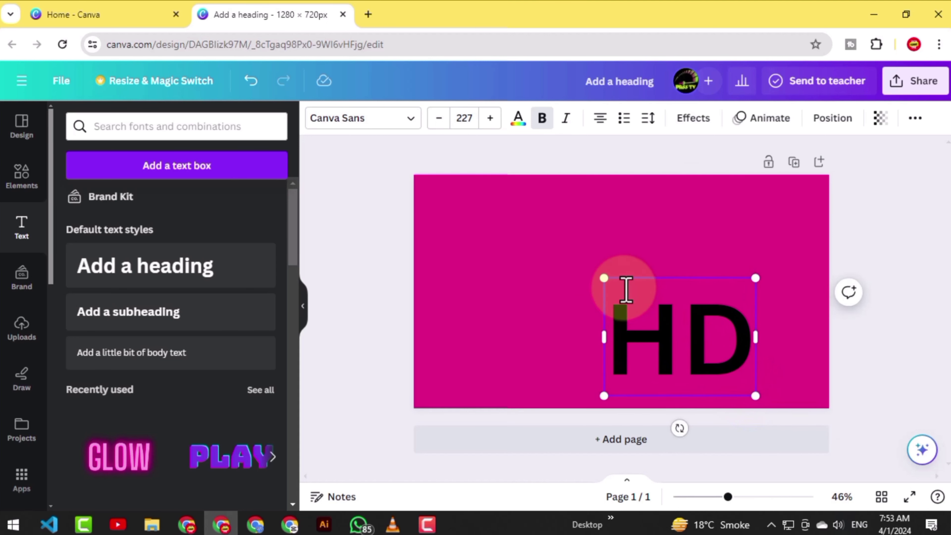
drag(604, 278, 483, 185)
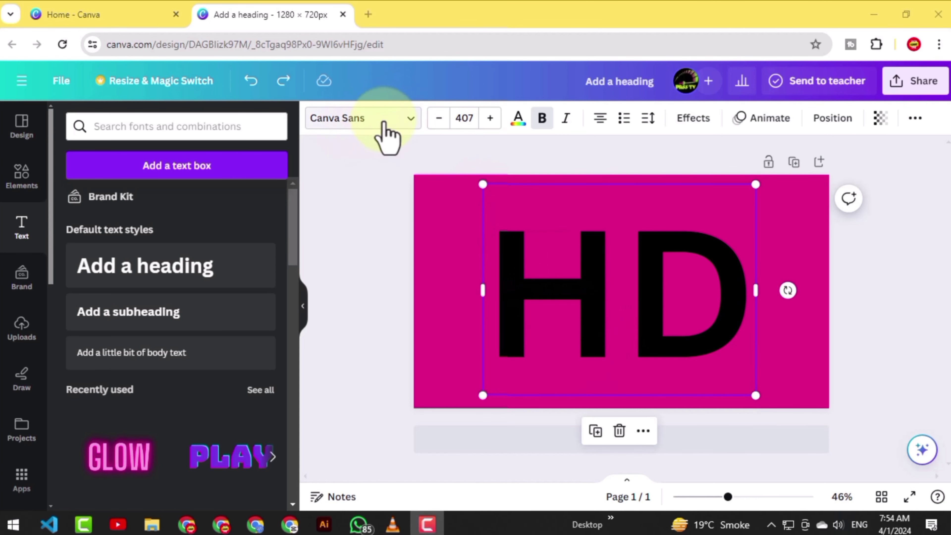
- Change the HD text's font to Anton and enlarge it to a size of about 458, filling the page height
click(411, 124)
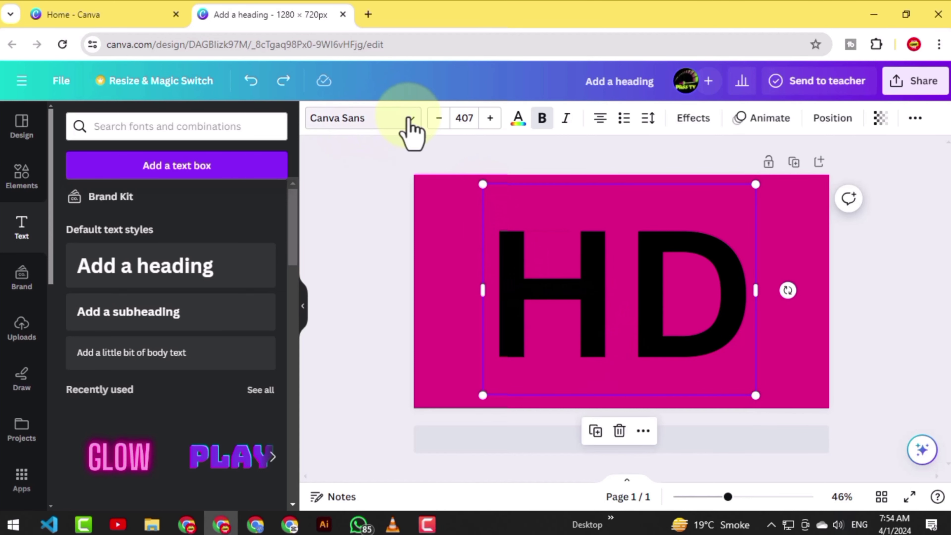
click(411, 123)
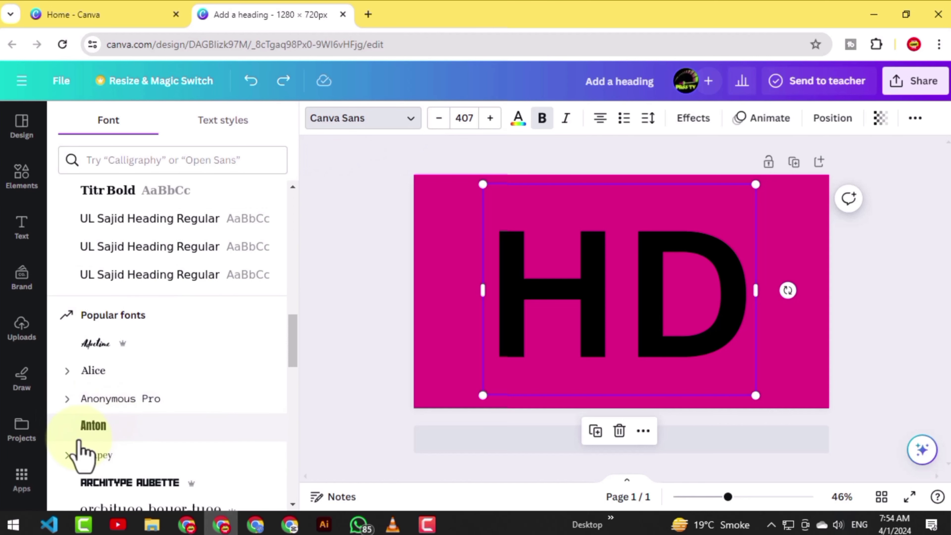
click(93, 426)
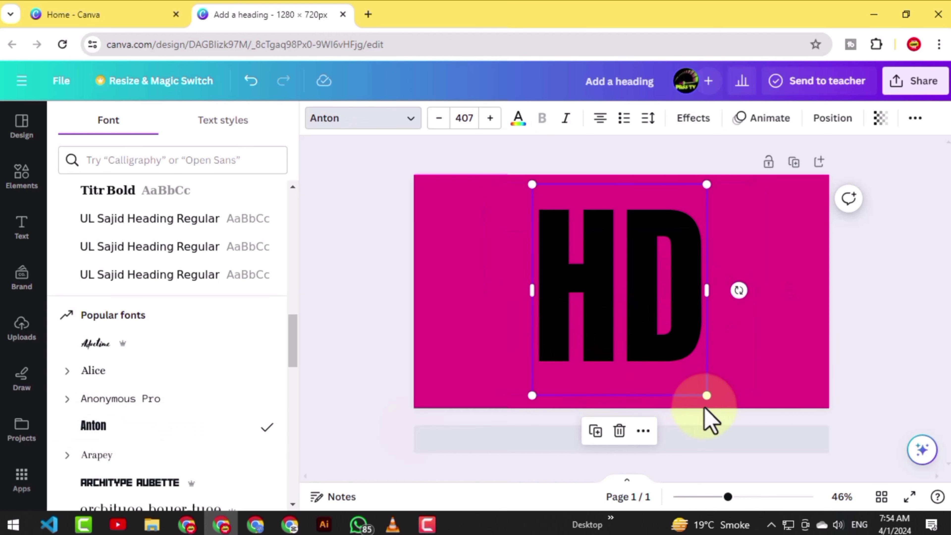
drag(707, 403, 713, 412)
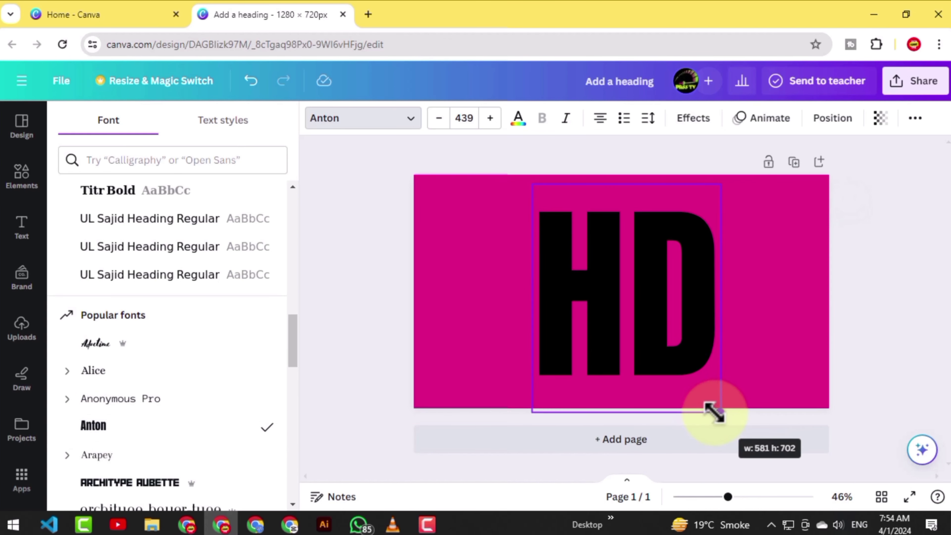
drag(529, 185, 521, 175)
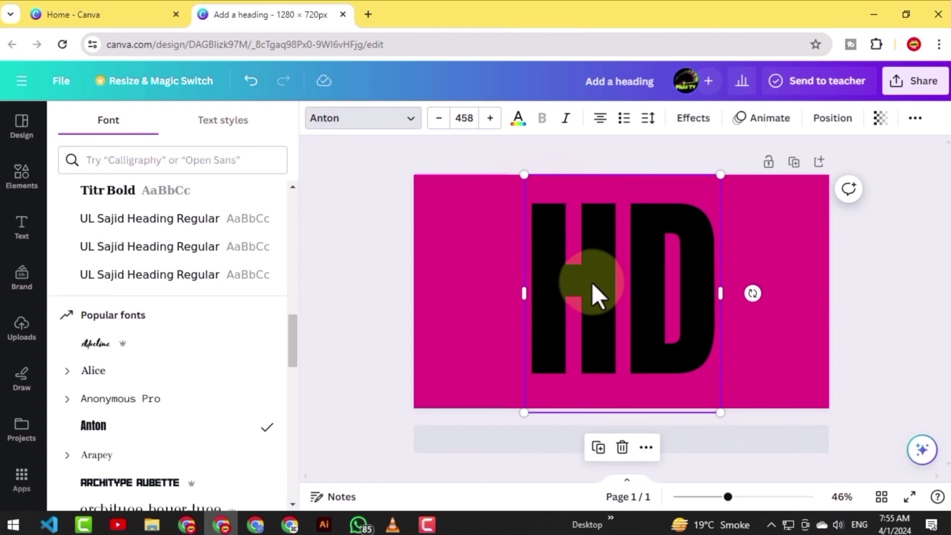
- Recolor the HD text to white
double_click(604, 284)
click(522, 128)
click(519, 127)
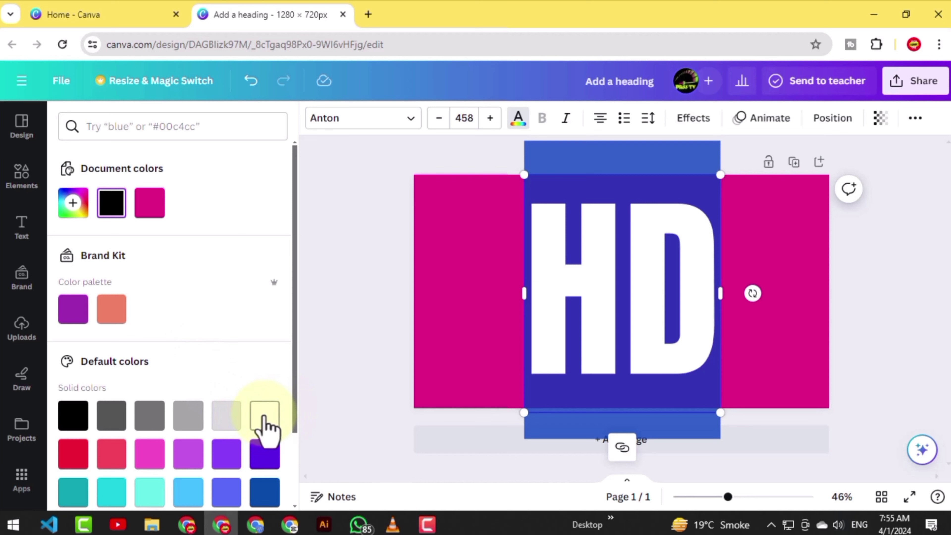
click(265, 425)
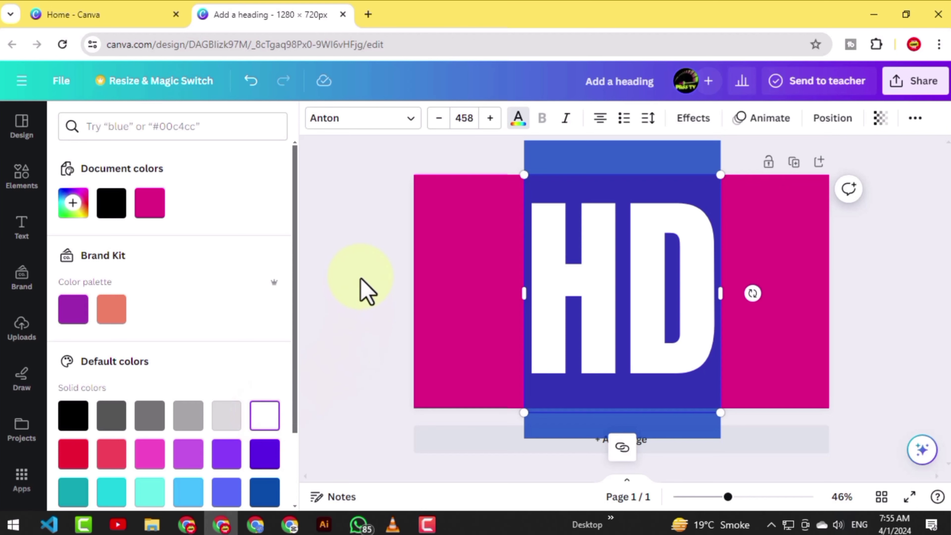
click(369, 289)
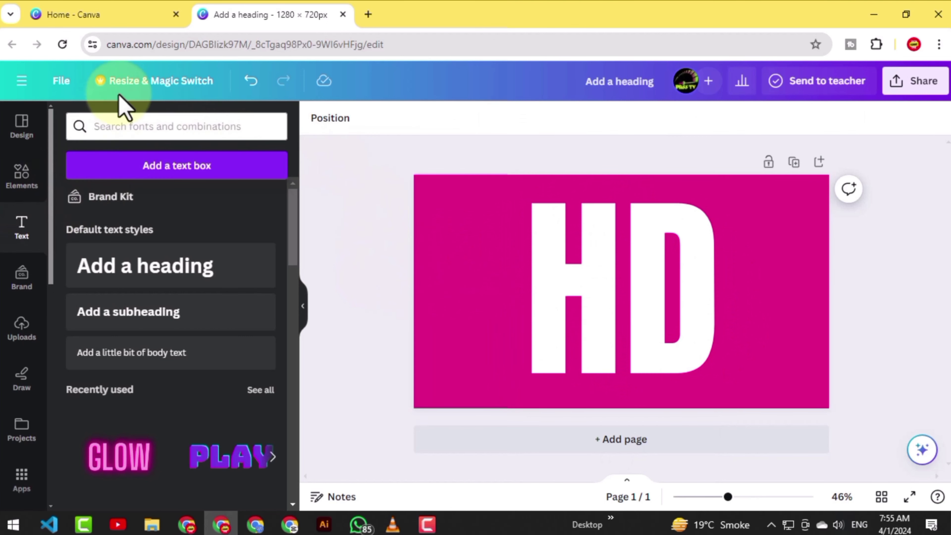
- Search the elements for "SWIRL LINE", limit the results to graphics, and add the thick tapered wave line to the page
click(21, 178)
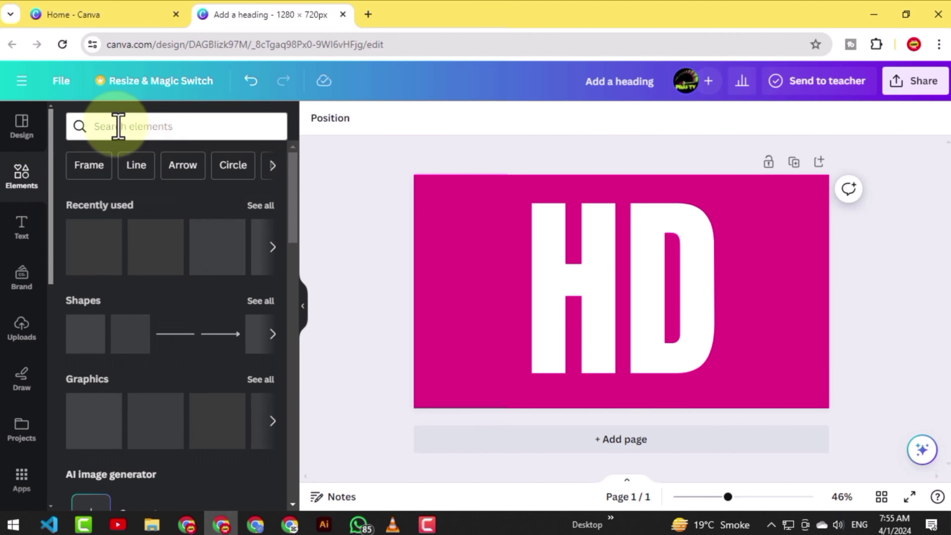
click(142, 130)
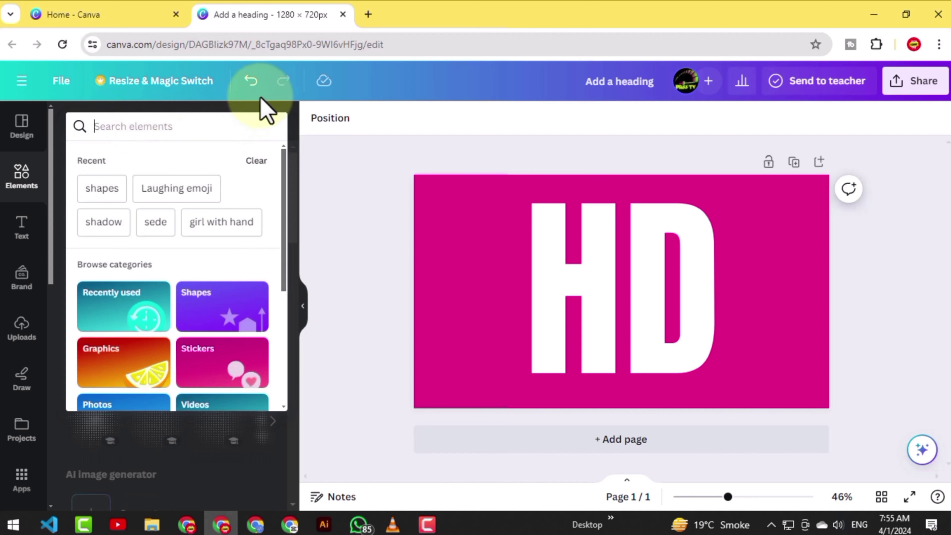
text(sw)
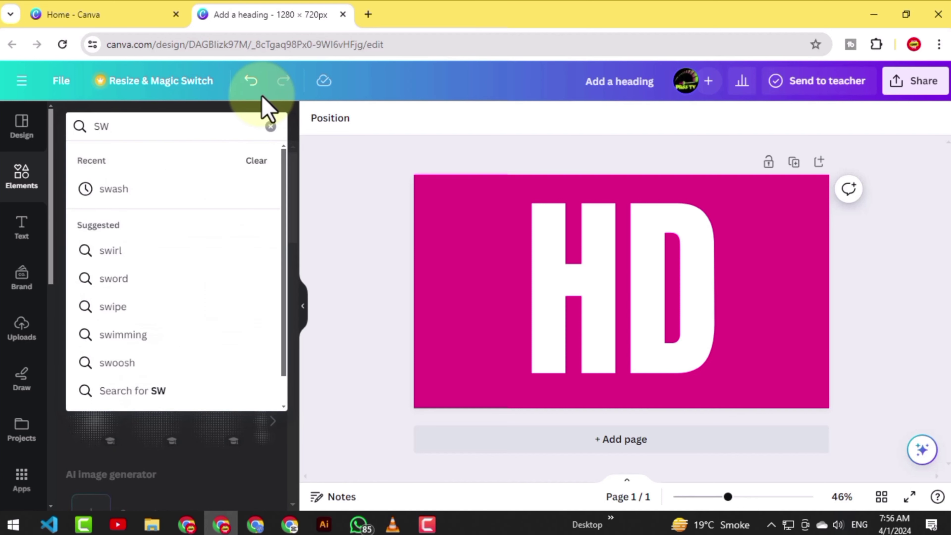
text(i)
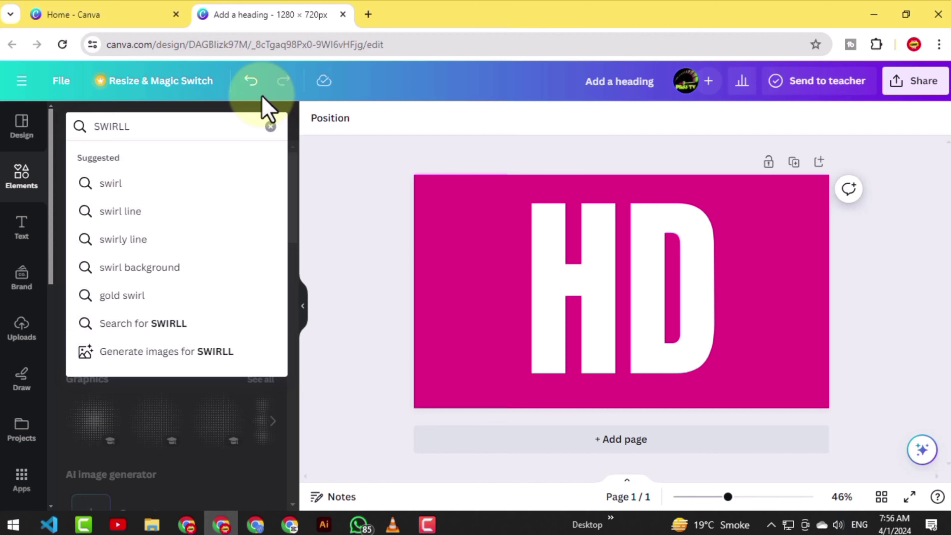
text(INE)
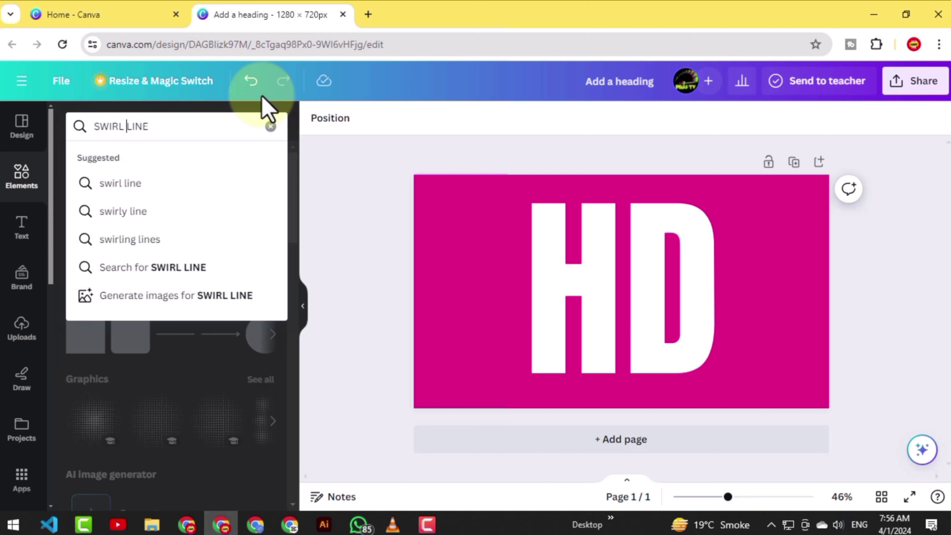
key(Return)
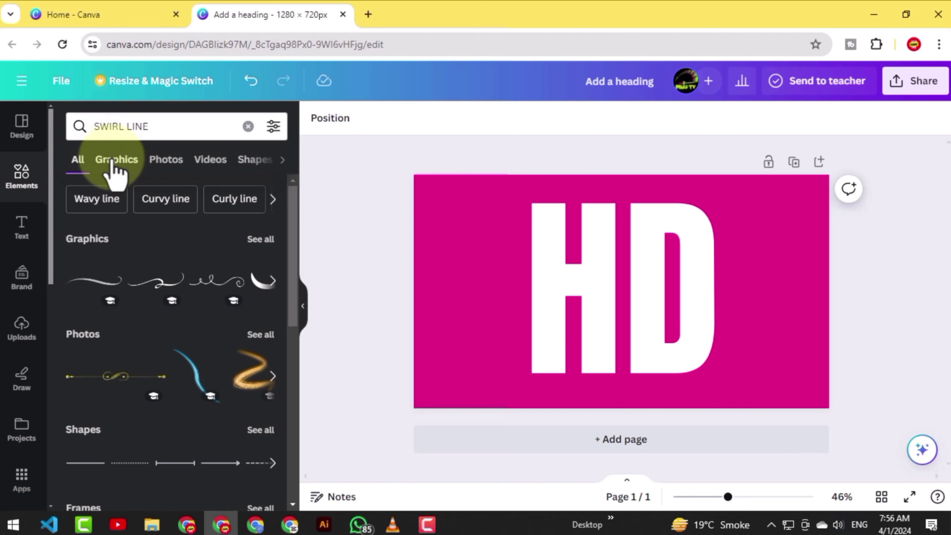
click(115, 171)
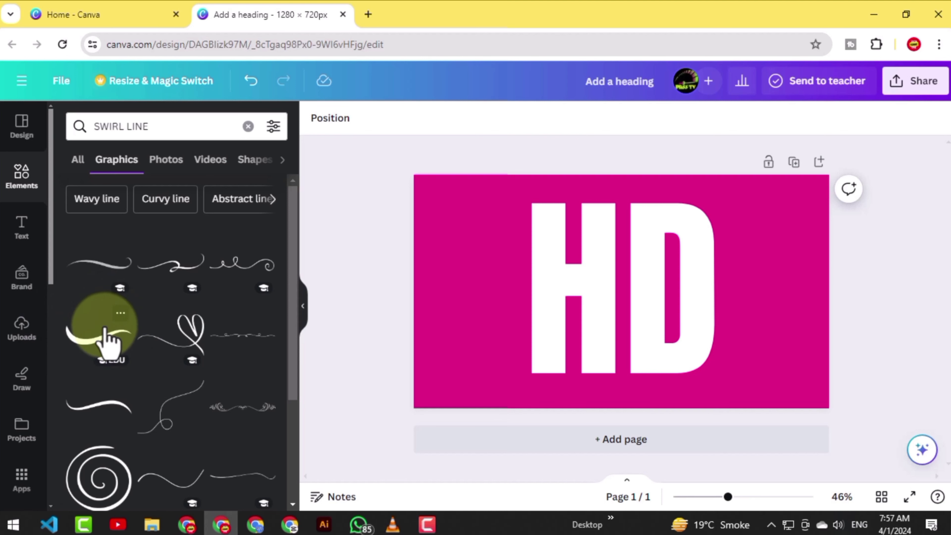
click(88, 348)
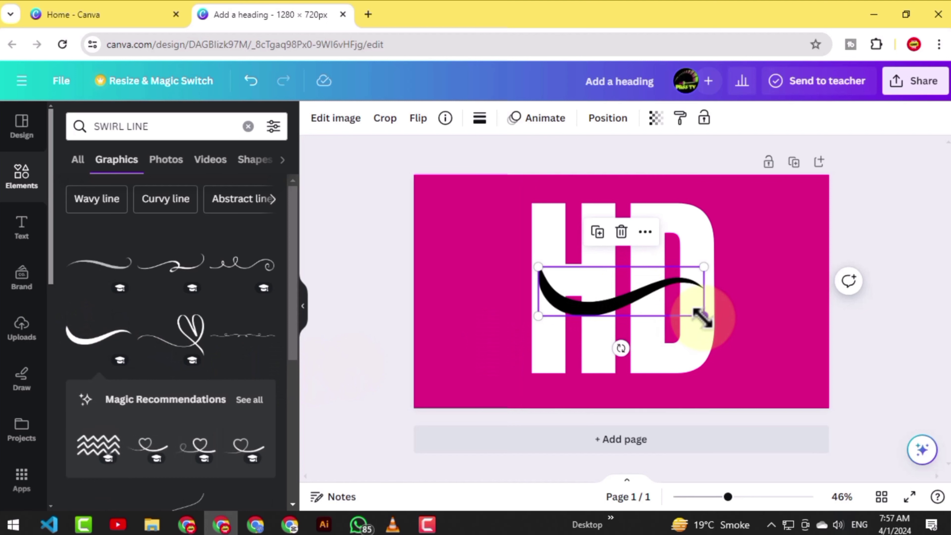
- Enlarge the swirl line until it extends past both sides of the HD letters, and move it slightly up across them
drag(704, 316, 740, 340)
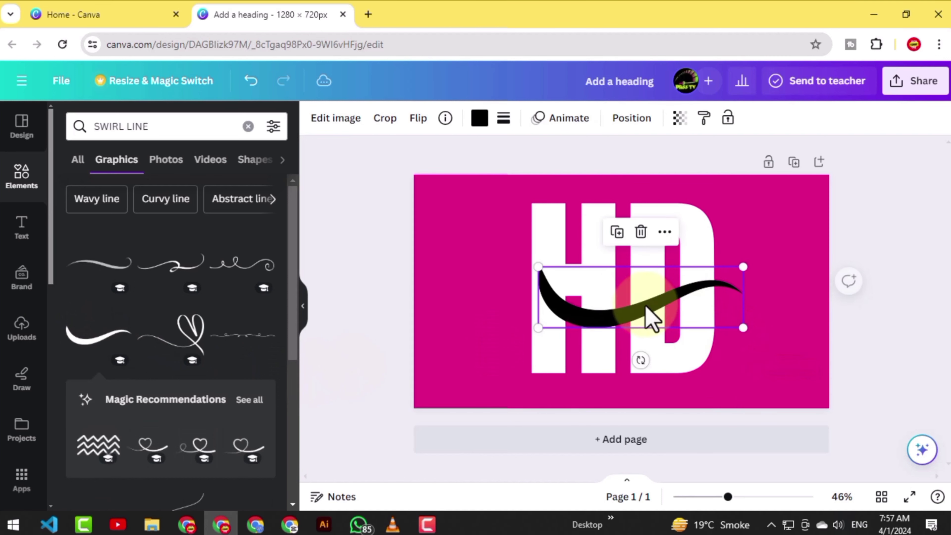
drag(537, 266, 510, 257)
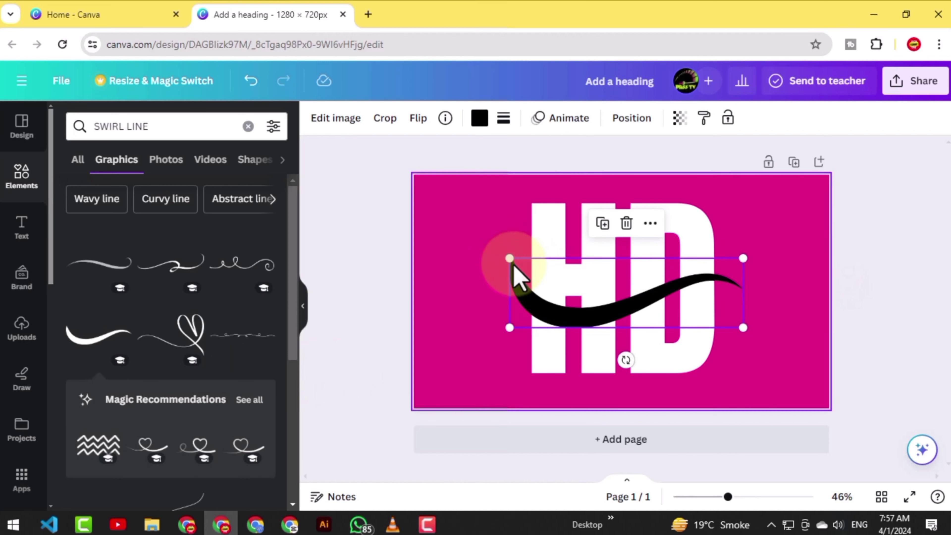
mouse_move(593, 305)
mouse_down()
mouse_move(581, 287)
mouse_move(596, 289)
mouse_up()
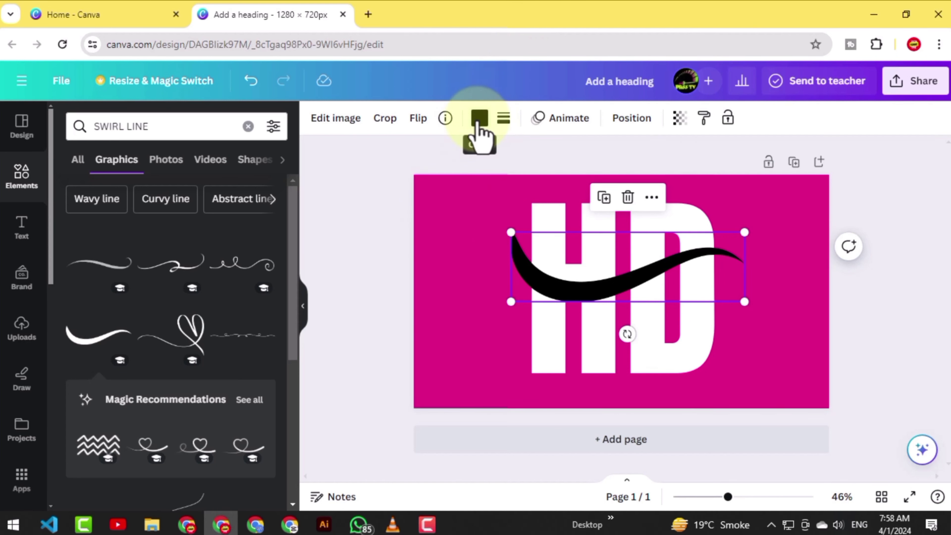
- Recolor the swirl line to match the pink background, sampling the color from the page
click(479, 119)
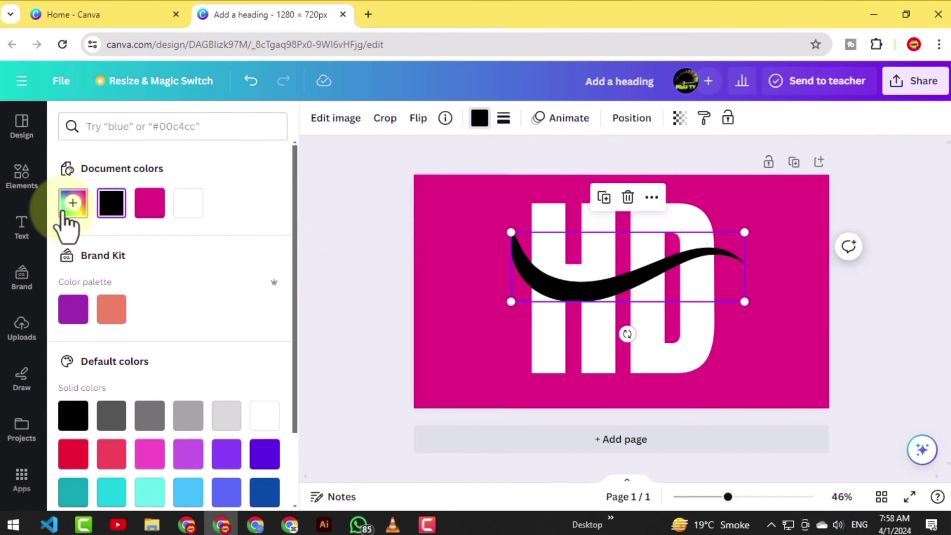
click(73, 204)
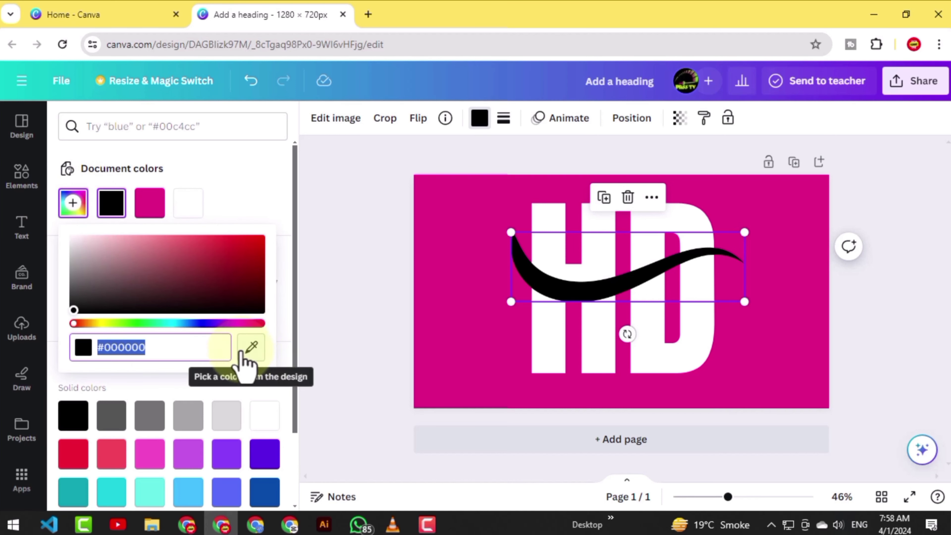
click(252, 348)
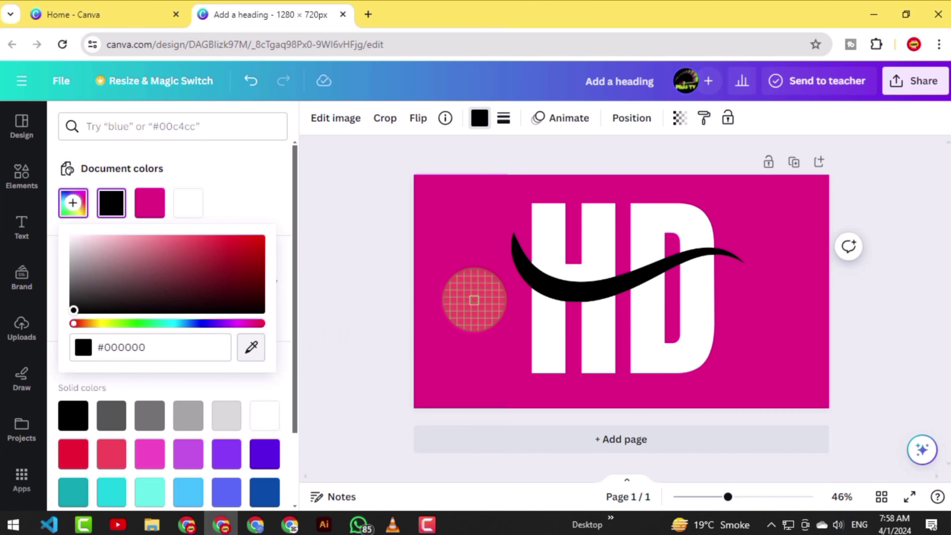
click(474, 300)
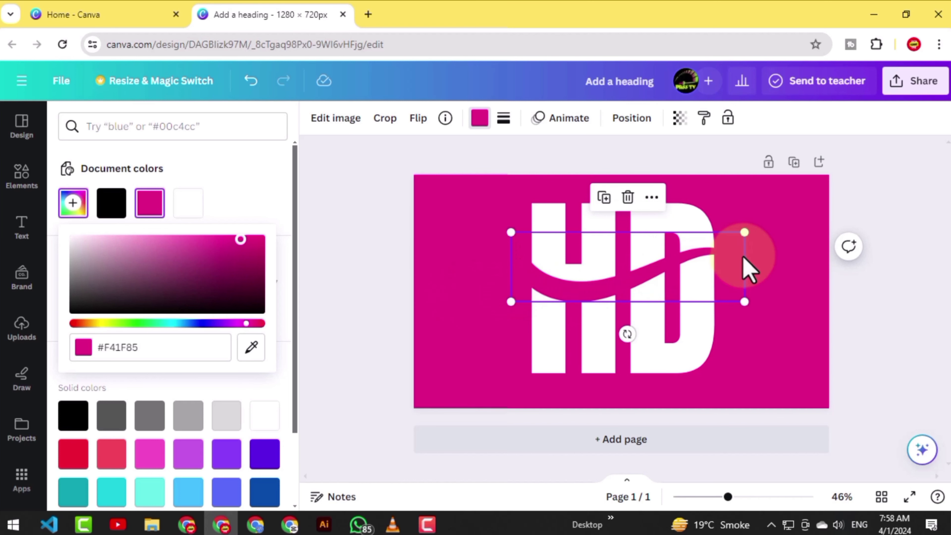
- Duplicate the pink swirl line and make the copy white
click(604, 197)
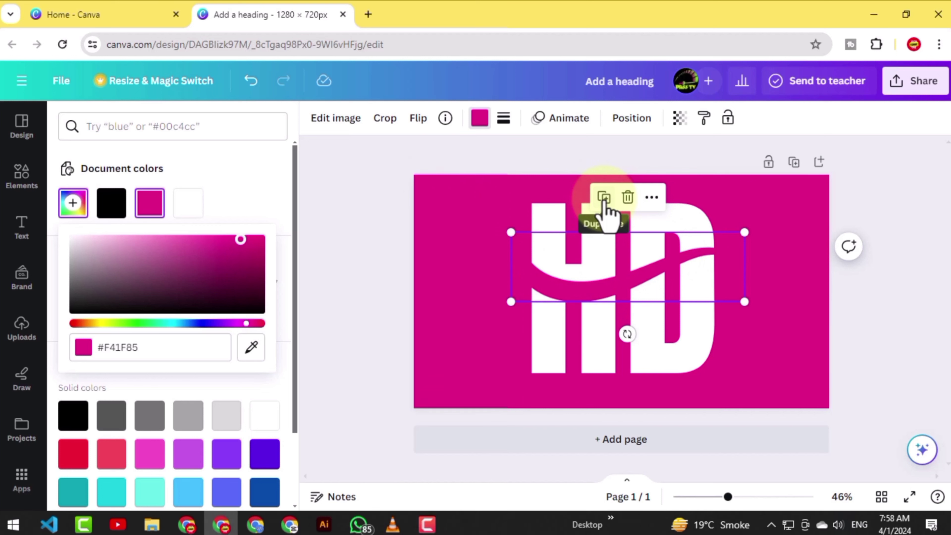
click(603, 197)
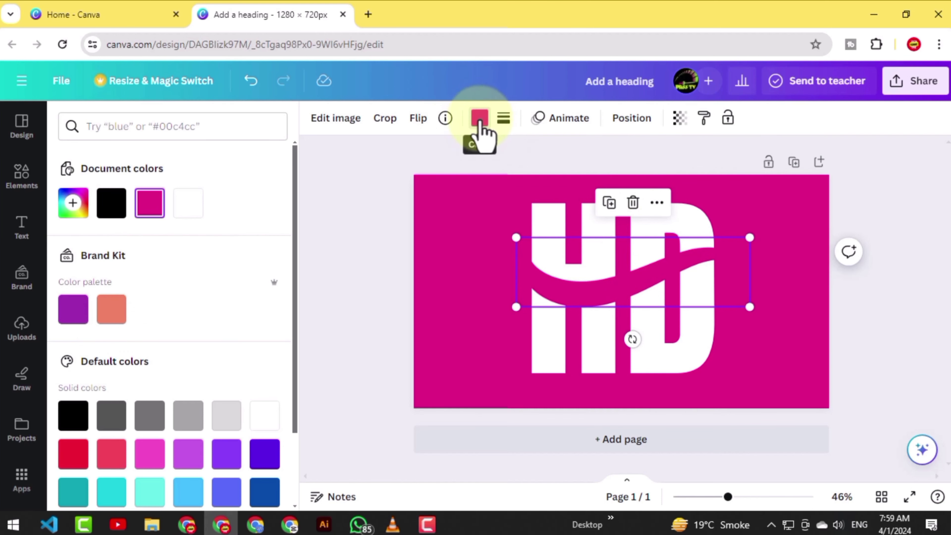
click(194, 204)
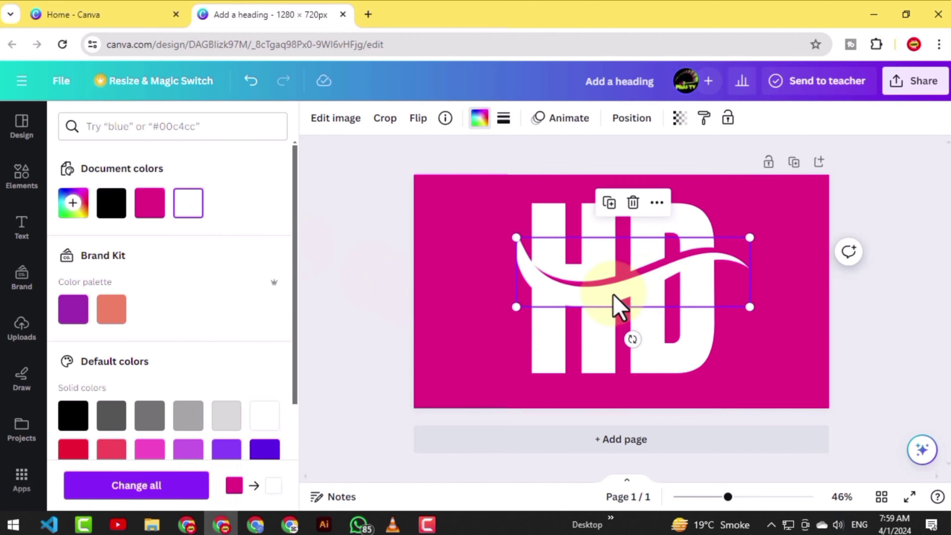
- Fine-tune the white swirl copy's position just below the pink swirl, leaving a thin pink gap across the HD letters, and deselect it
drag(618, 306, 613, 293)
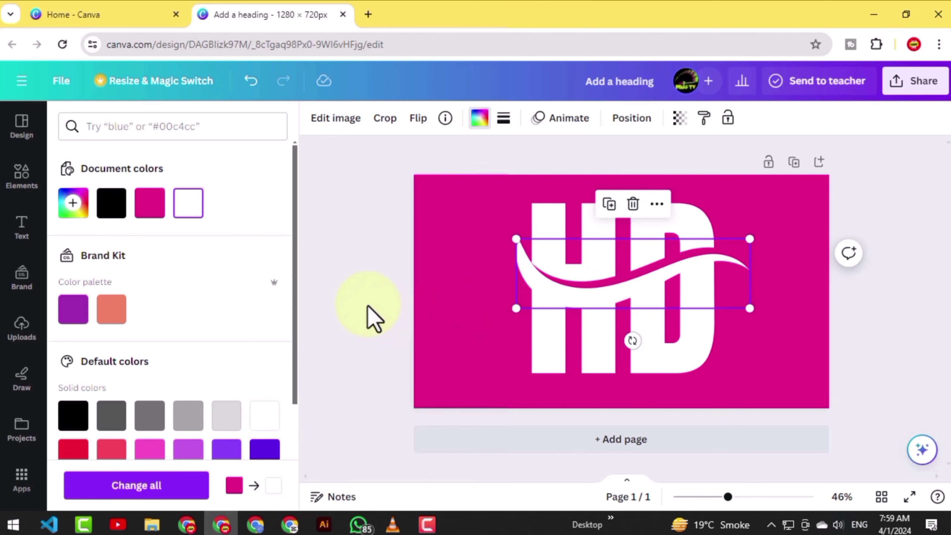
key(Escape)
click(368, 302)
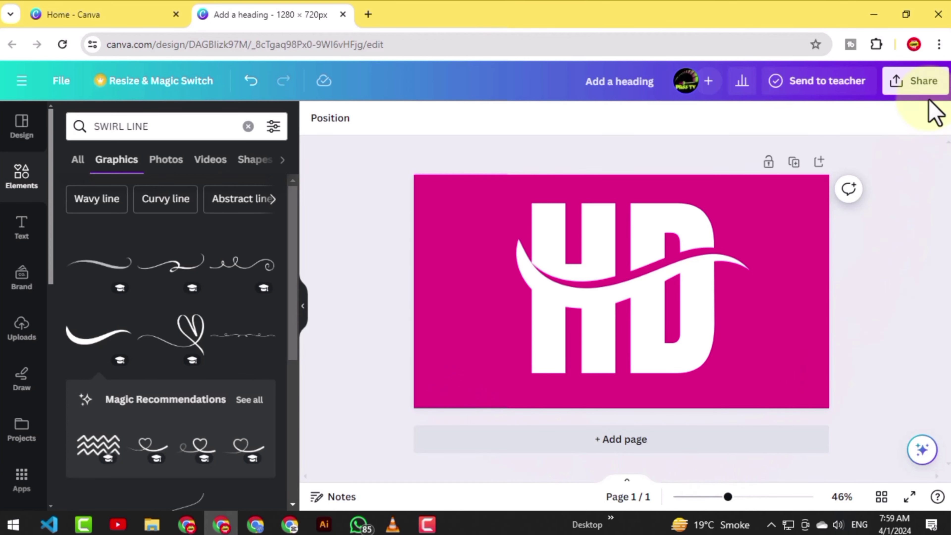
- Download the logo design as a PNG at 1,280 × 720 px and open the downloaded image file
click(910, 85)
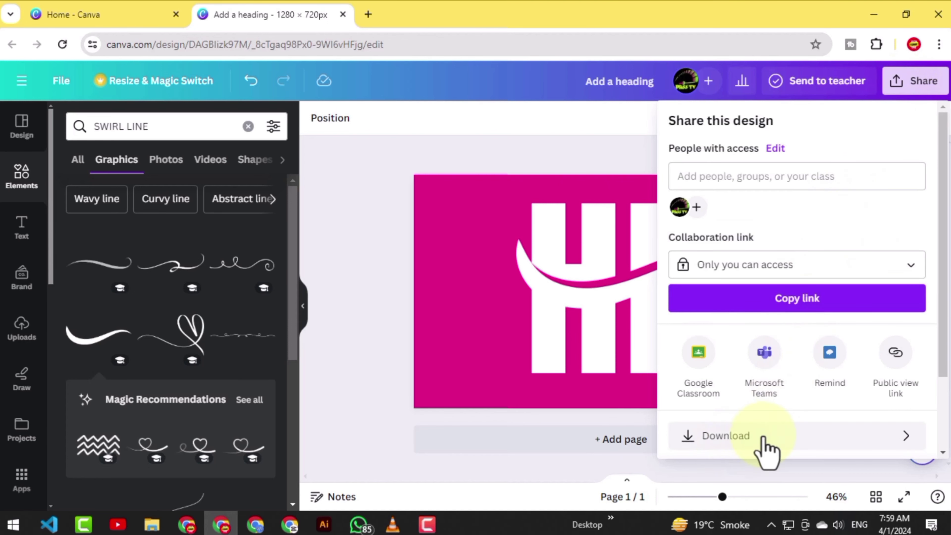
click(734, 440)
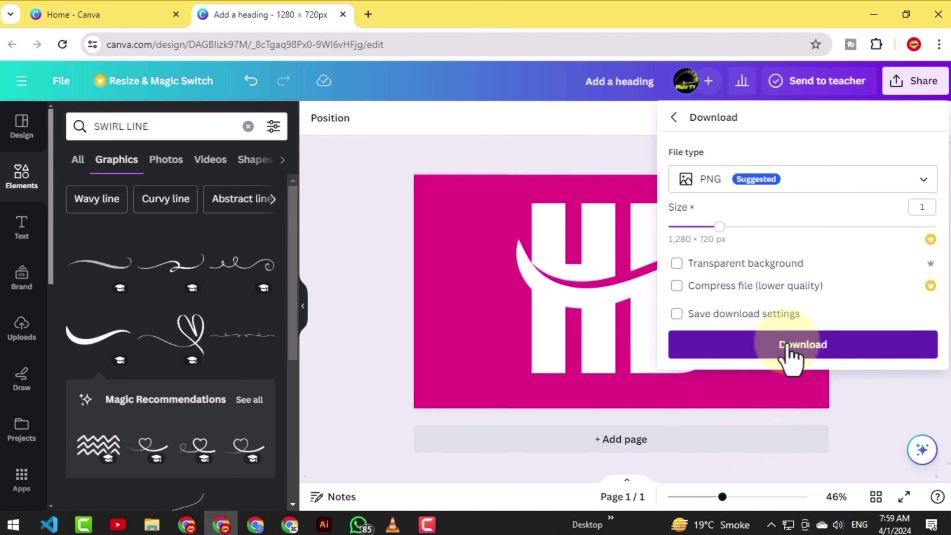
click(790, 346)
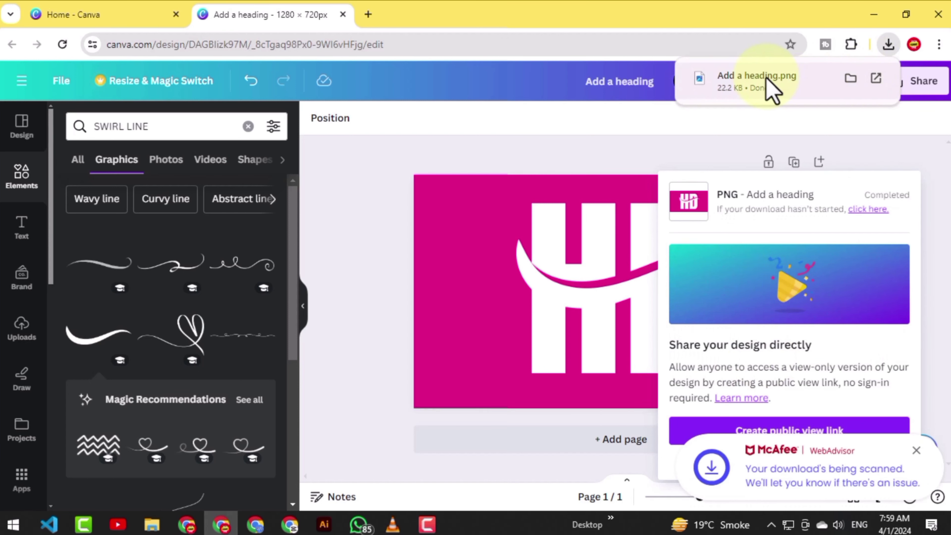
click(769, 86)
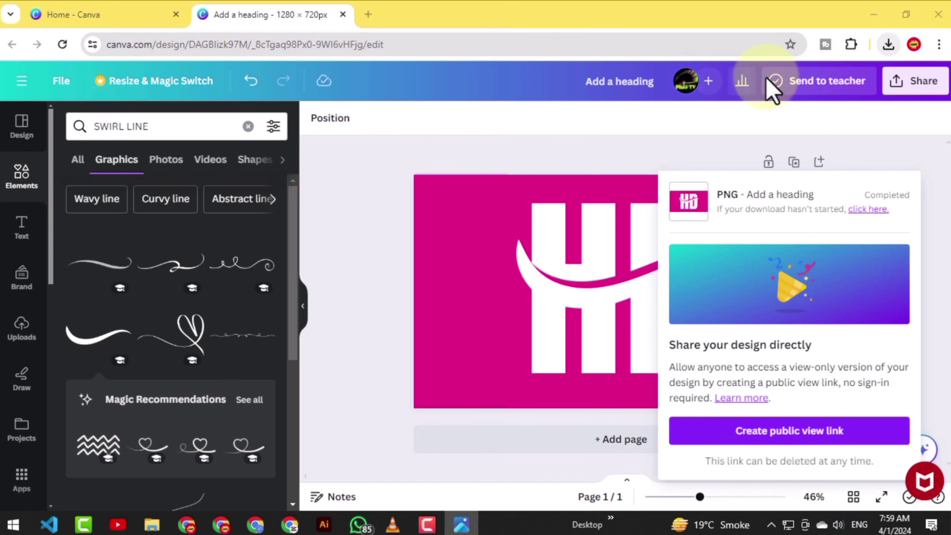